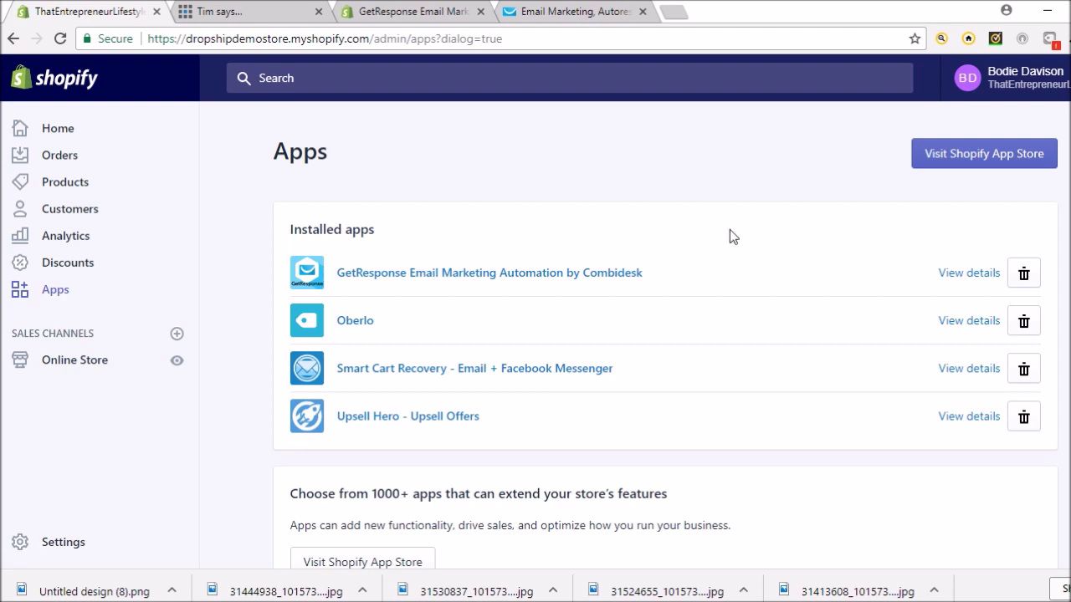
- Move across the open browser tabs to the GetResponse by Combidesk App Store listing ($5.00/month)
left_click(563, 17)
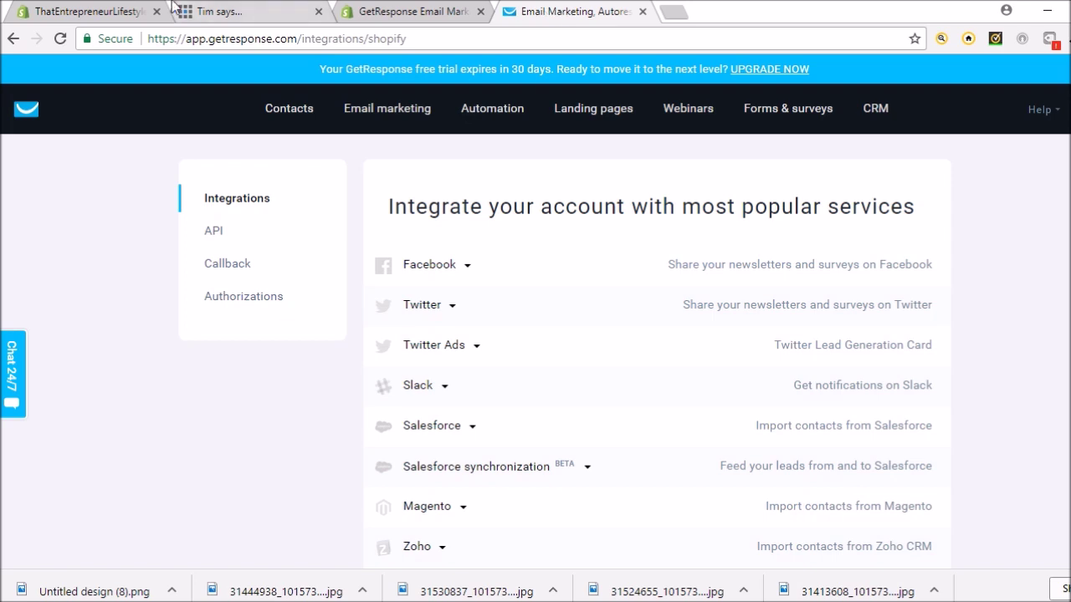
left_click(117, 12)
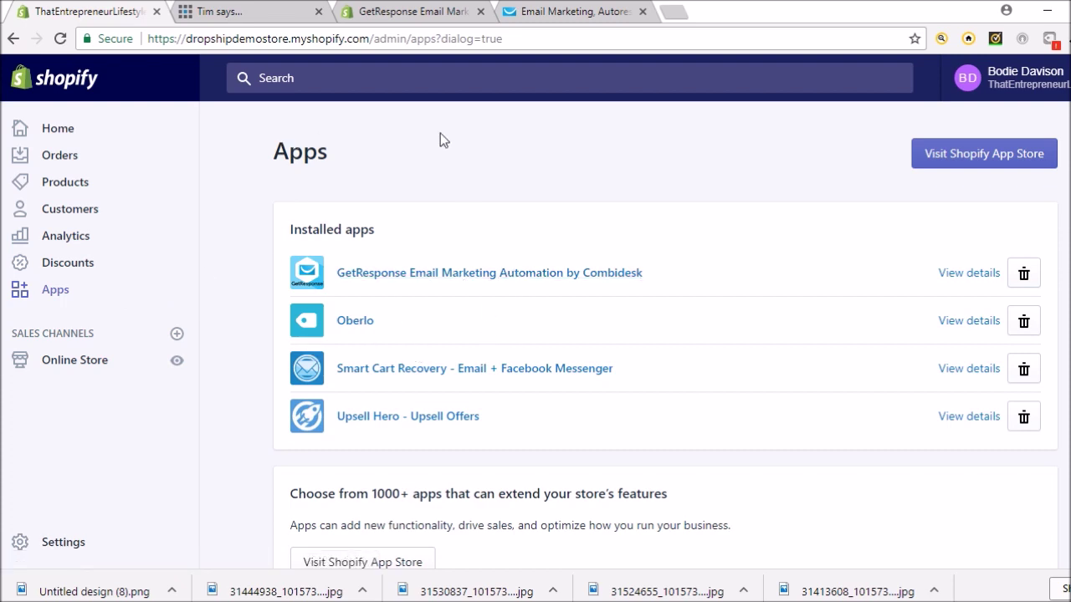
left_click(551, 10)
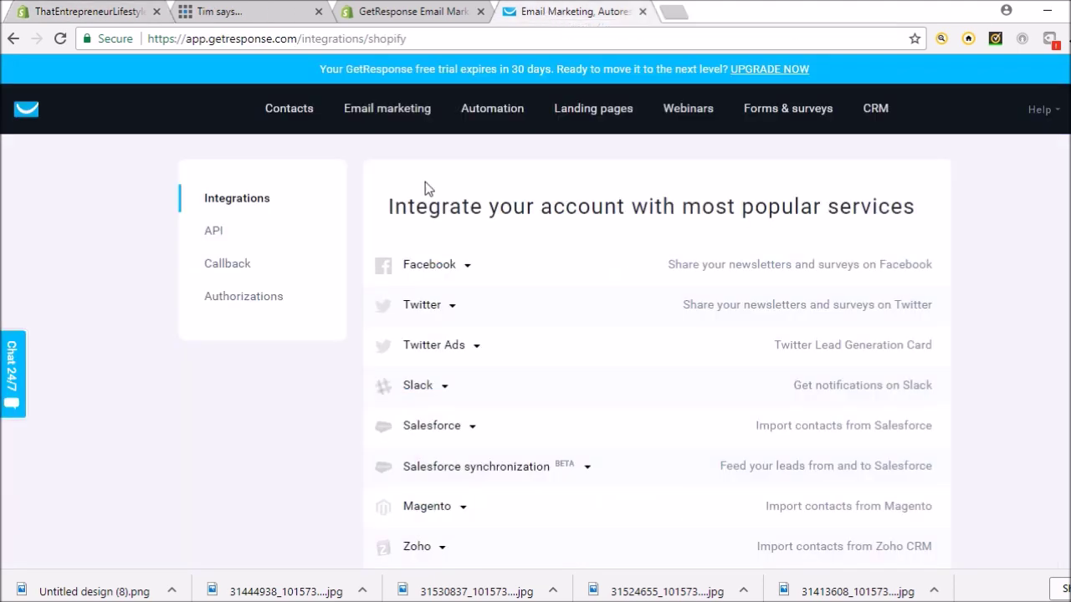
left_click(263, 11)
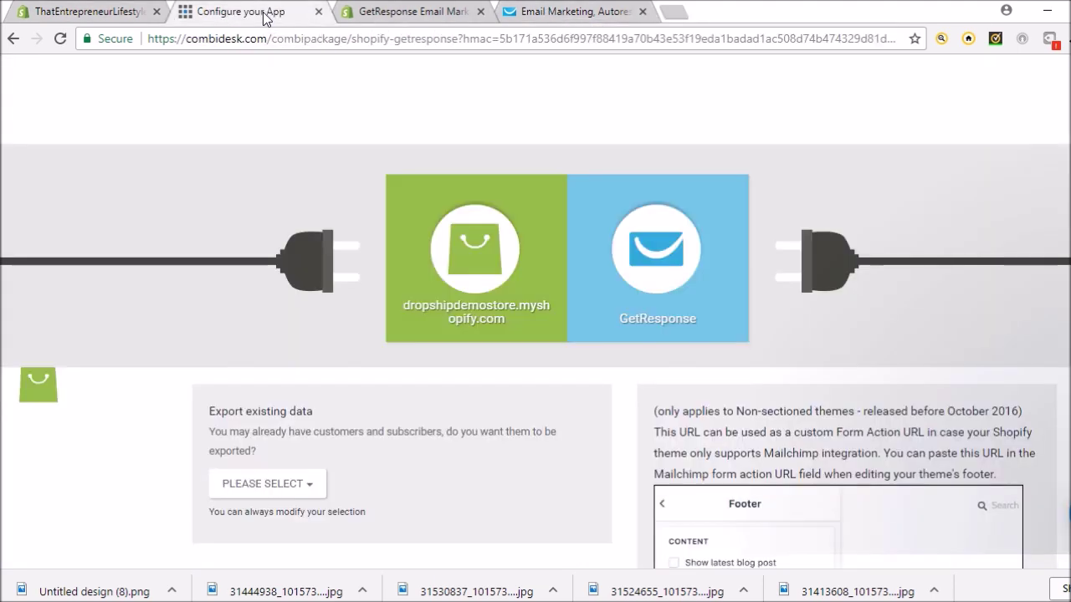
left_click(427, 11)
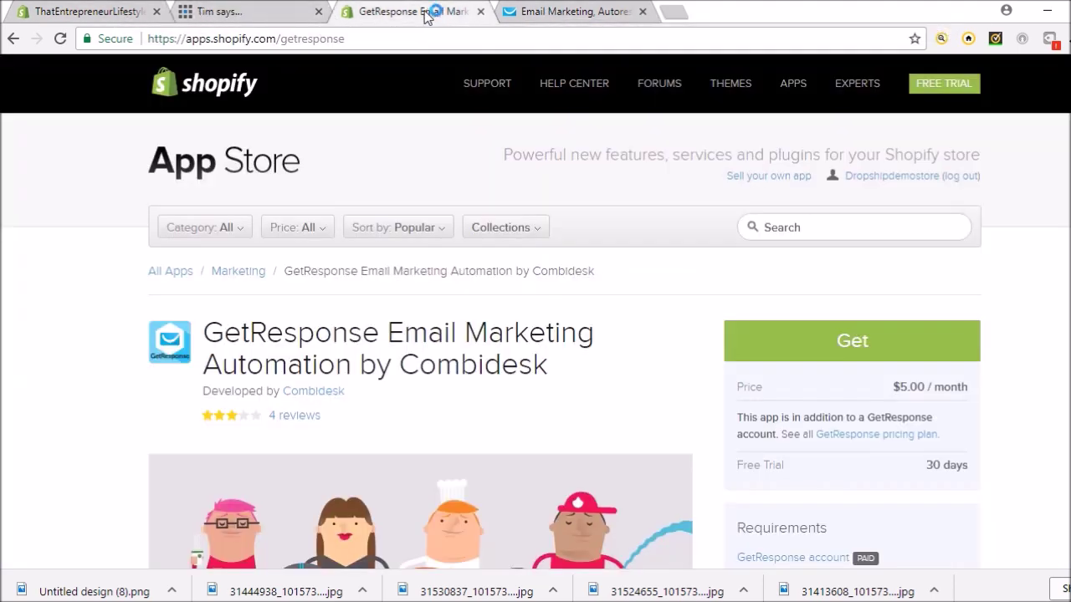
left_click(816, 227)
type("getresponse")
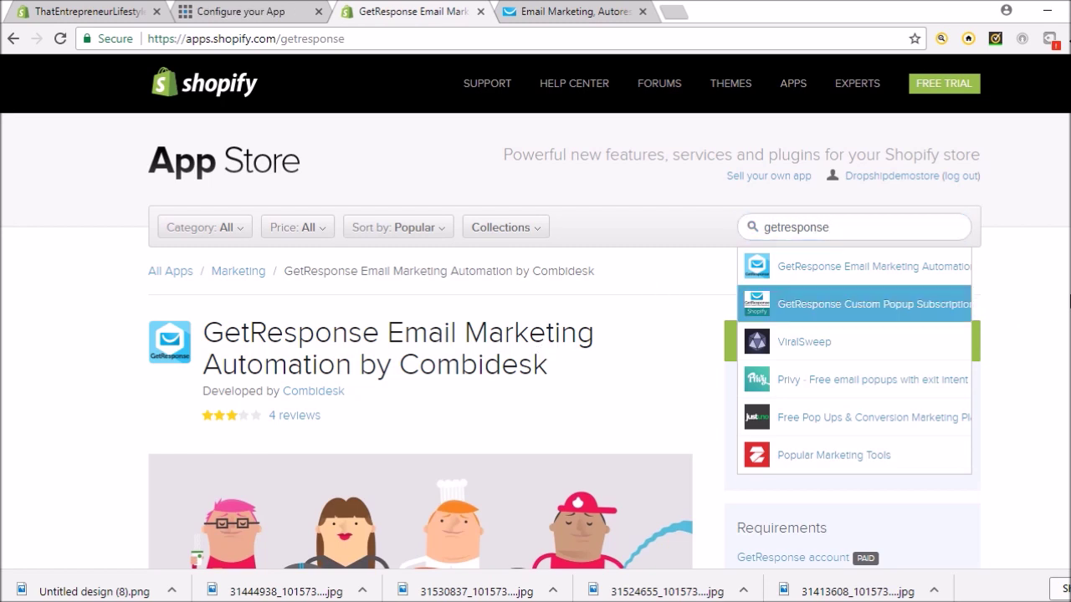
left_click(919, 219)
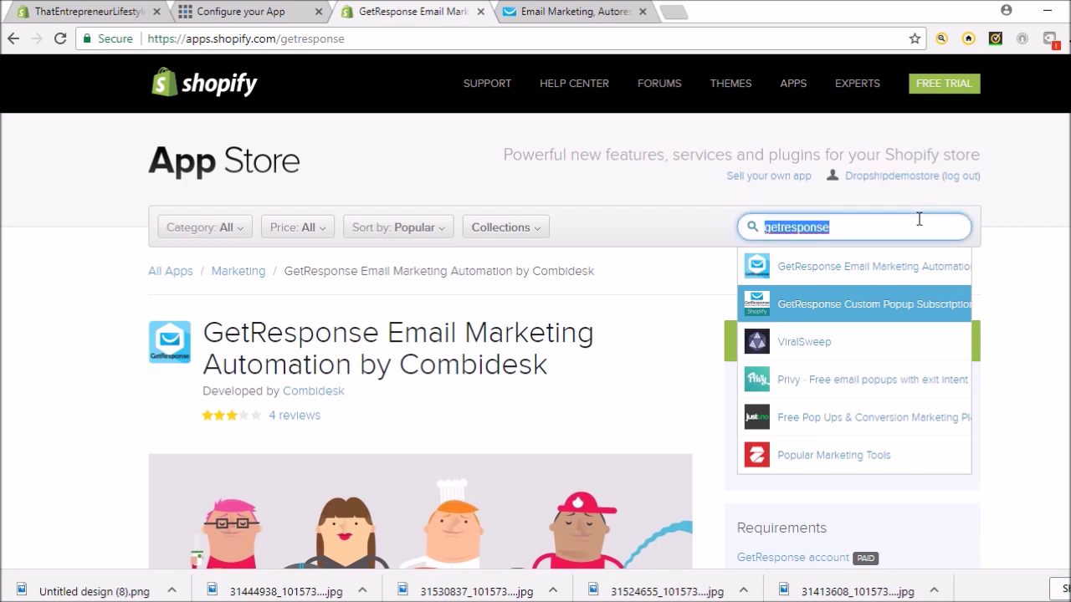
key("BackSpace")
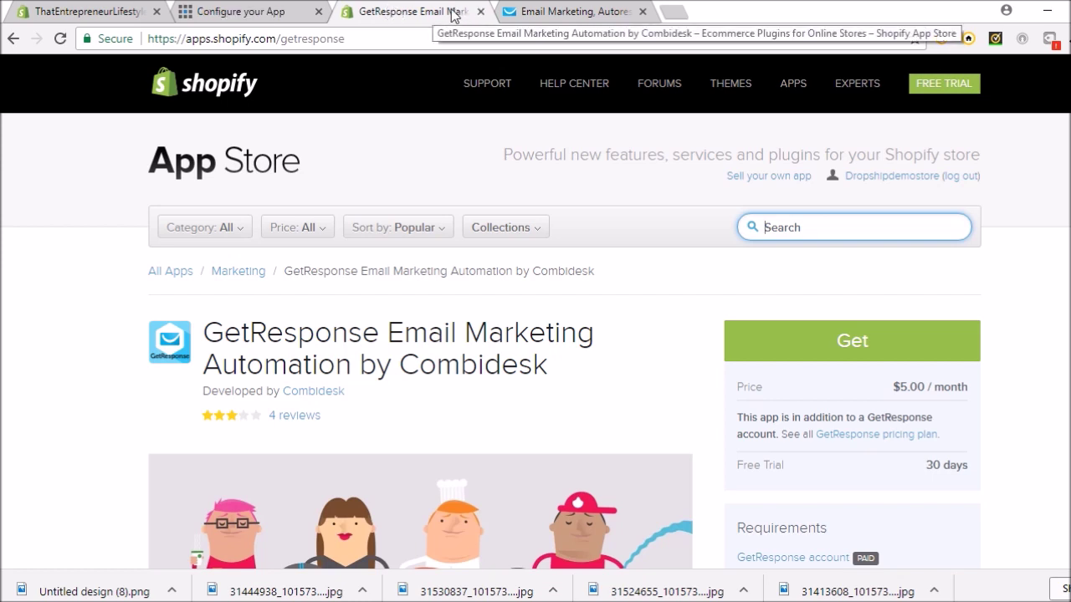
left_click(255, 12)
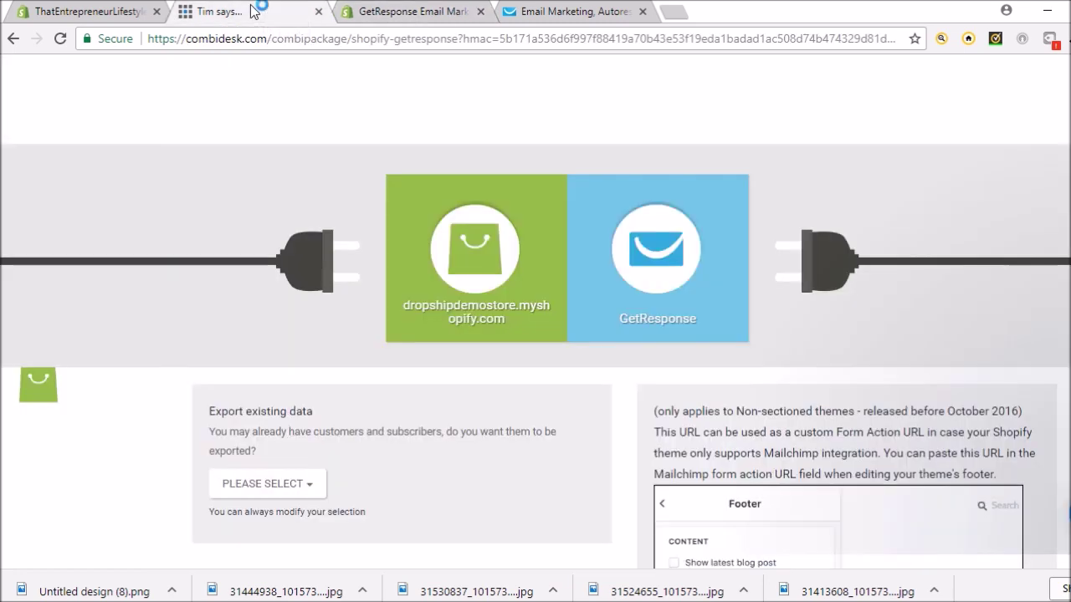
- Open the GetResponse by Combidesk setup from Shopify Apps and set Export existing data to Yes
left_click(52, 10)
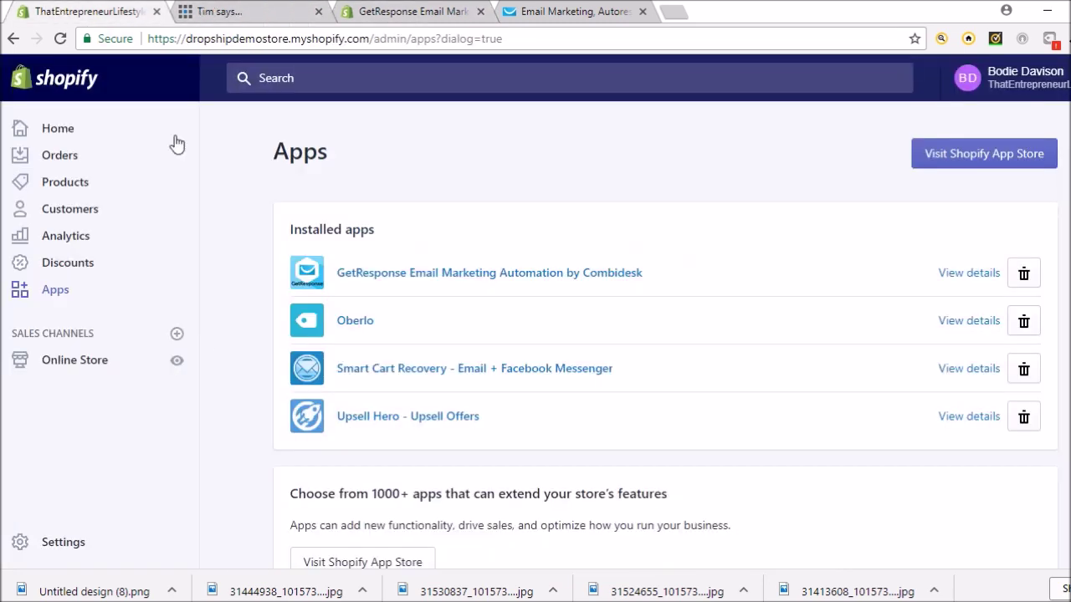
left_click(443, 276)
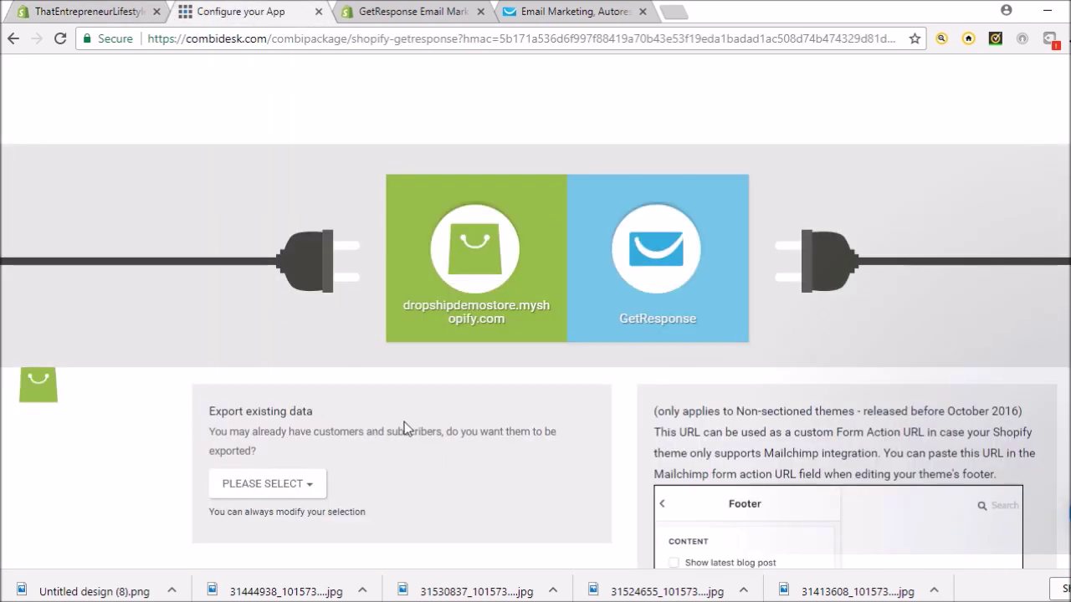
scroll(410, 423, "down", 2)
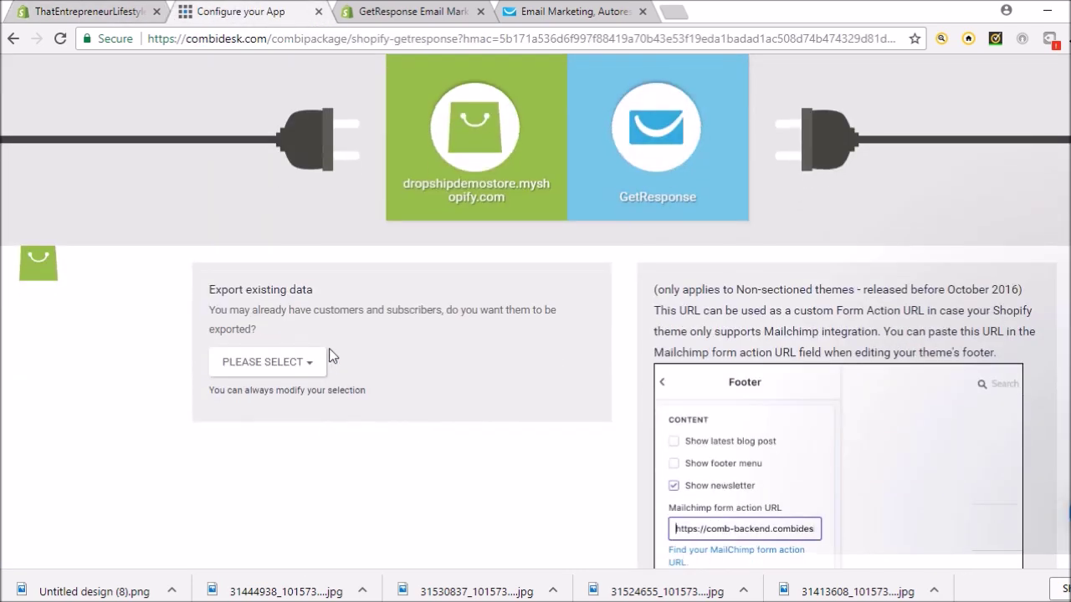
left_click(312, 374)
left_click(256, 413)
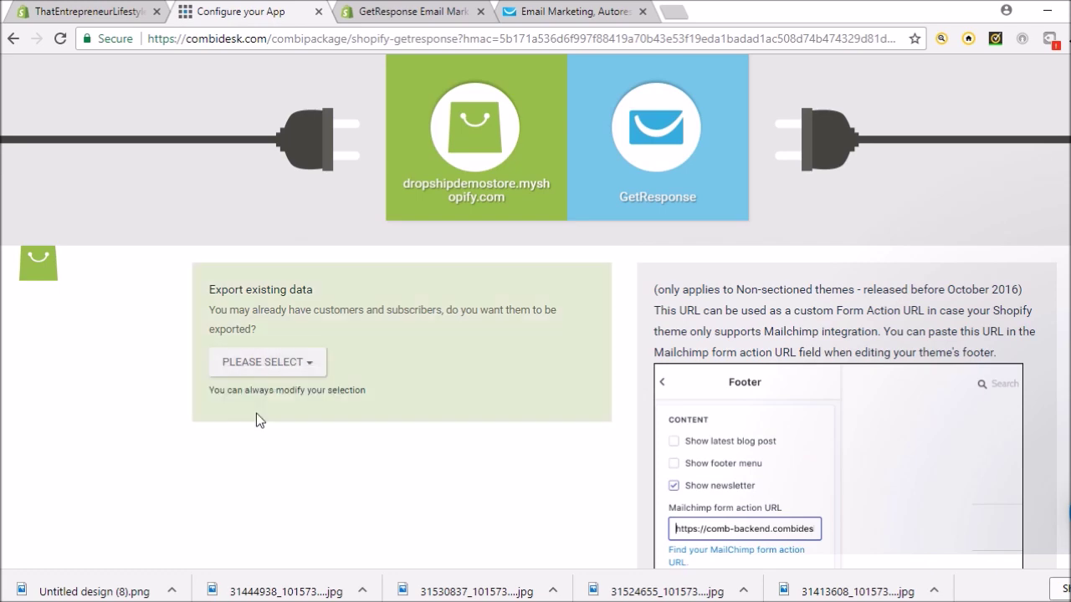
scroll(256, 413, "down", 1)
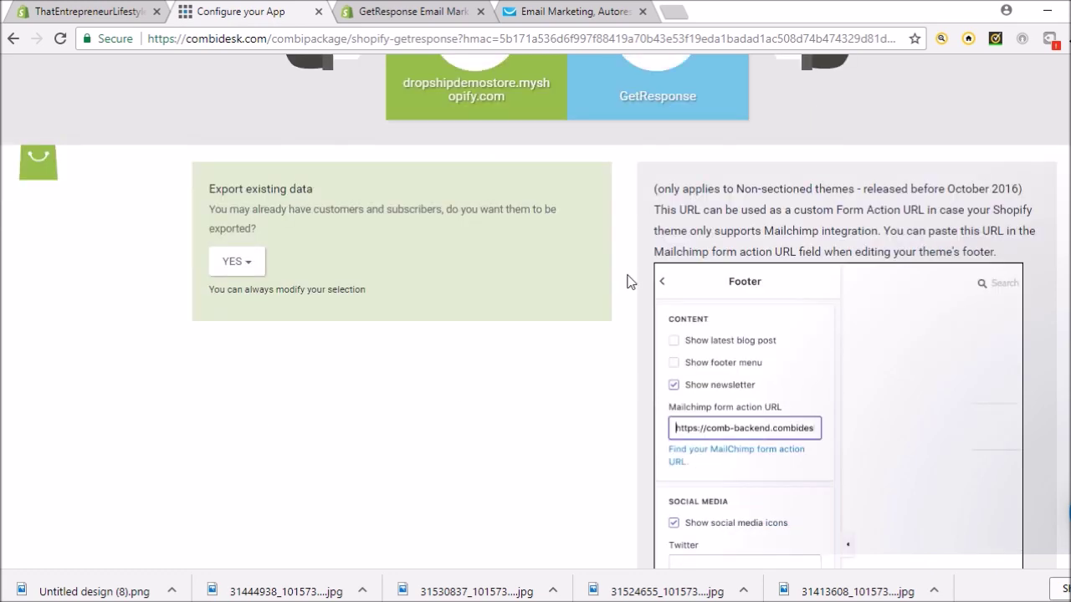
scroll(630, 281, "down", 3)
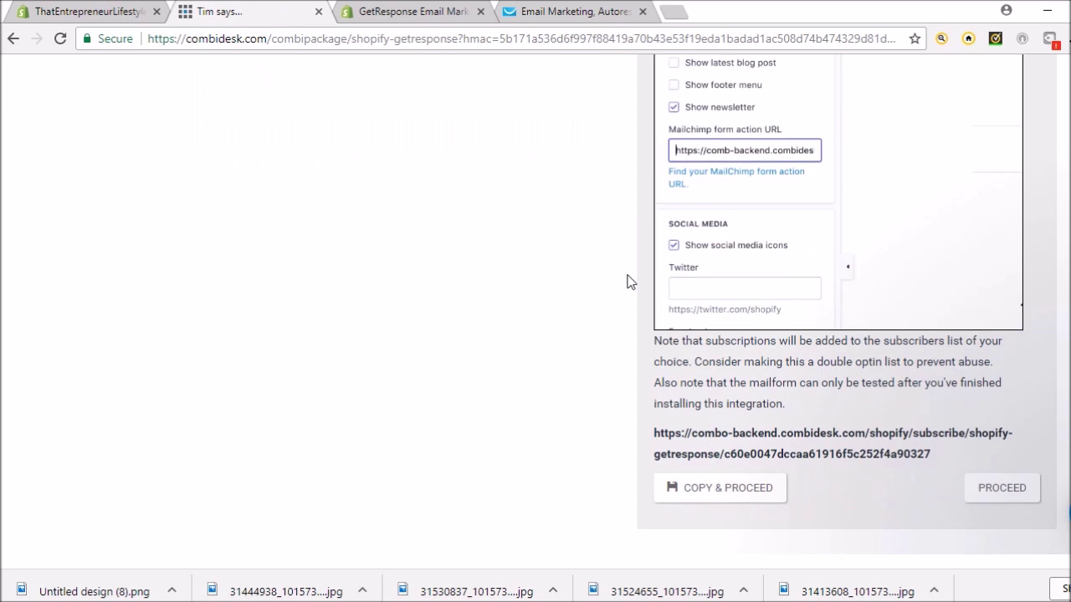
scroll(628, 282, "up", 5)
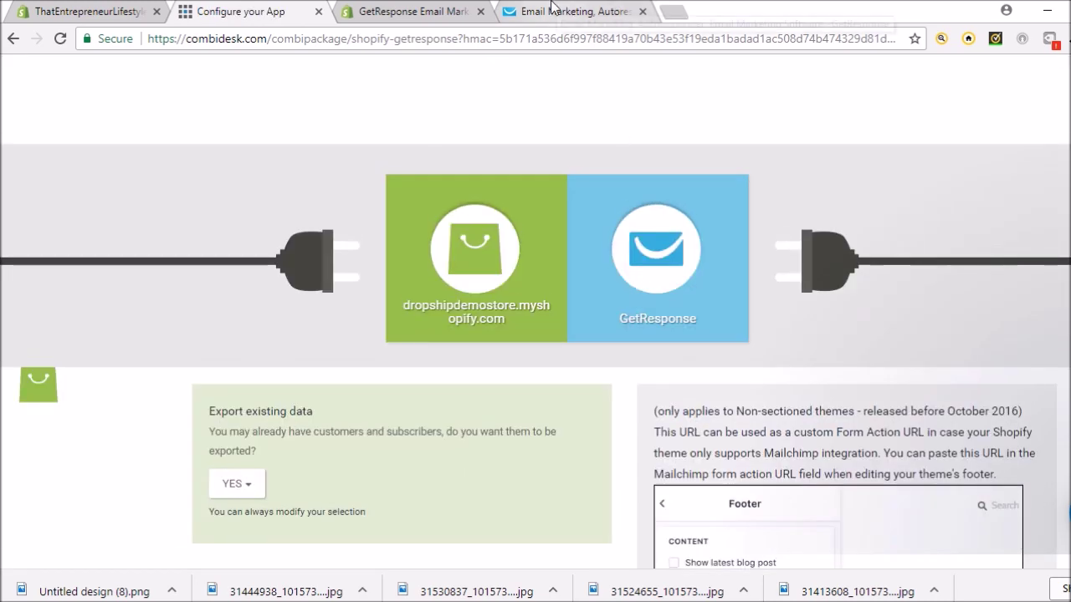
- In GetResponse's Integrations list, expand Shopify and select its empty Shop URL field
left_click(552, 10)
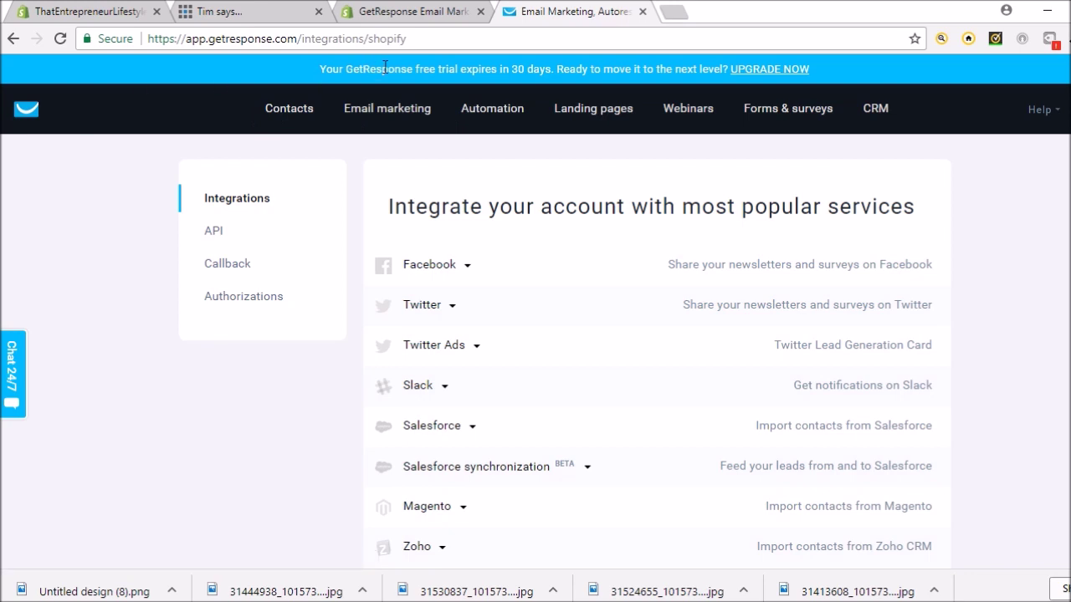
left_click(1039, 109)
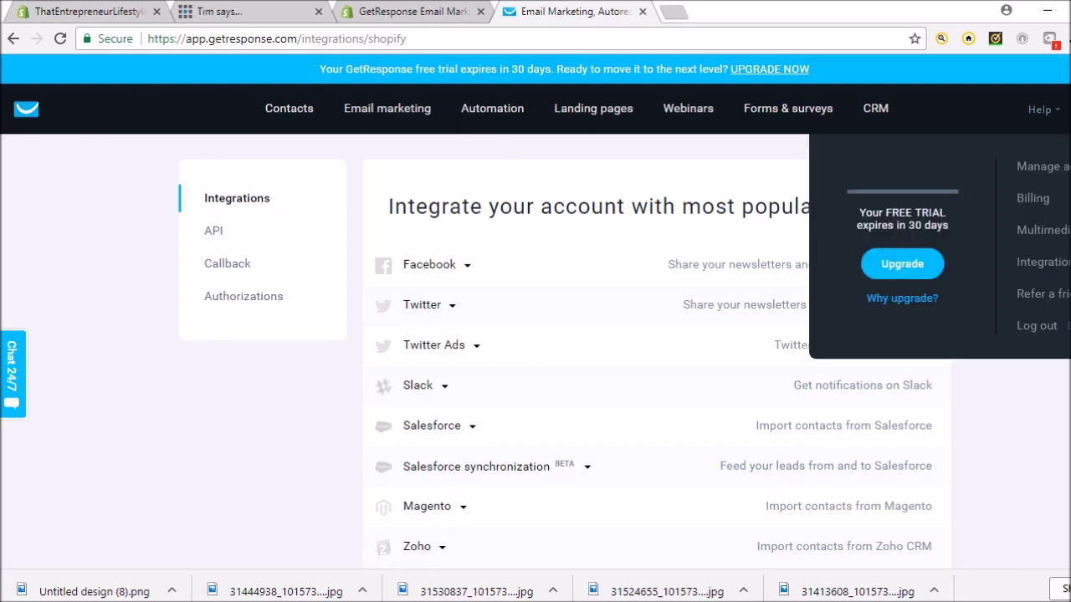
left_click(1064, 268)
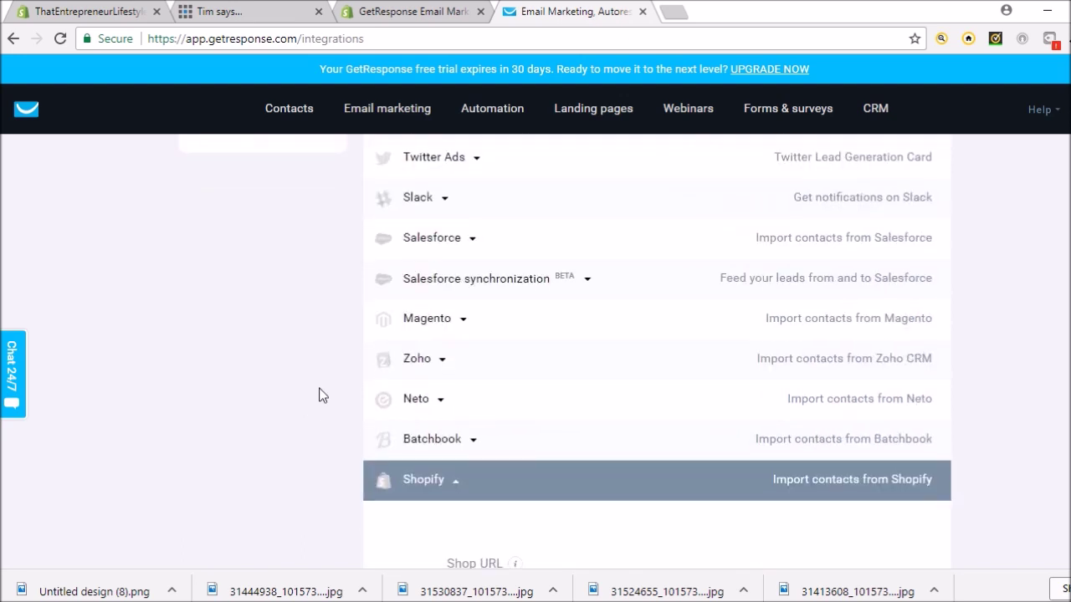
scroll(323, 395, "up", 1)
scroll(323, 396, "down", 3)
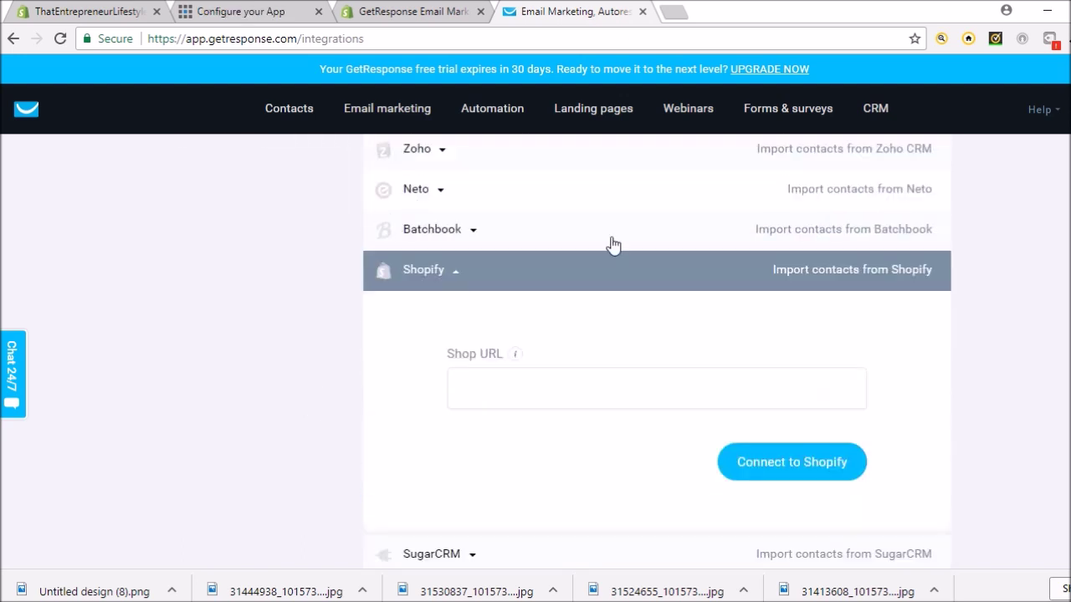
left_click(667, 382)
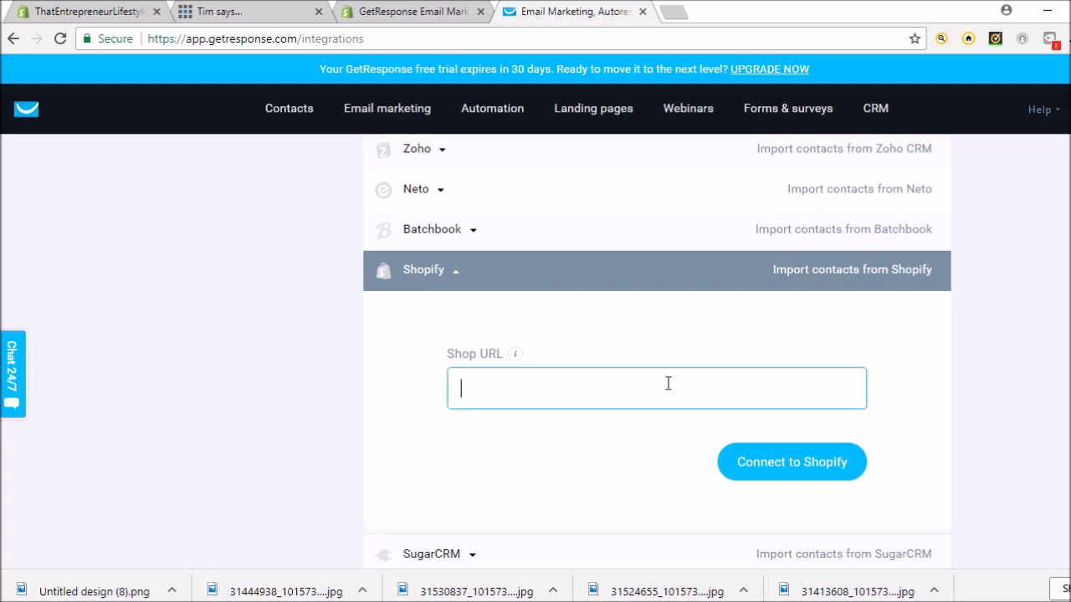
scroll(659, 405, "down", 1)
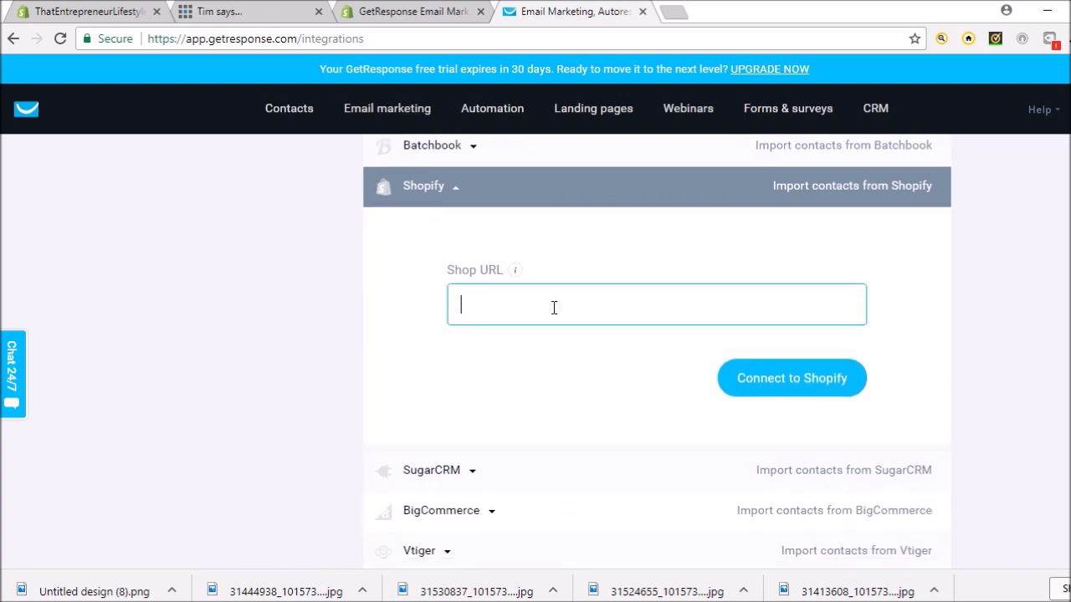
left_click(83, 14)
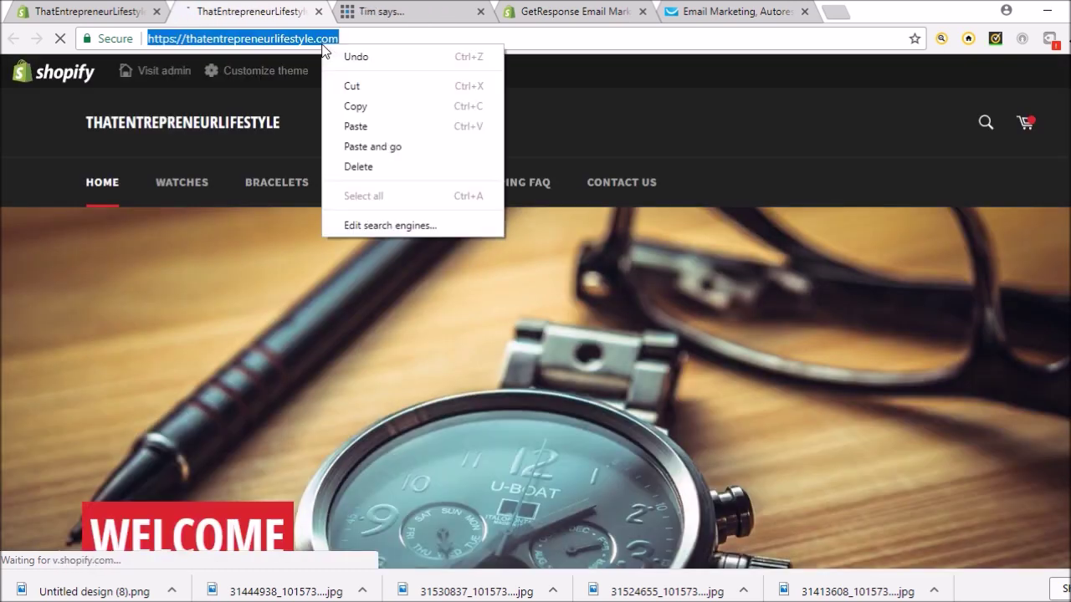
left_click(398, 108)
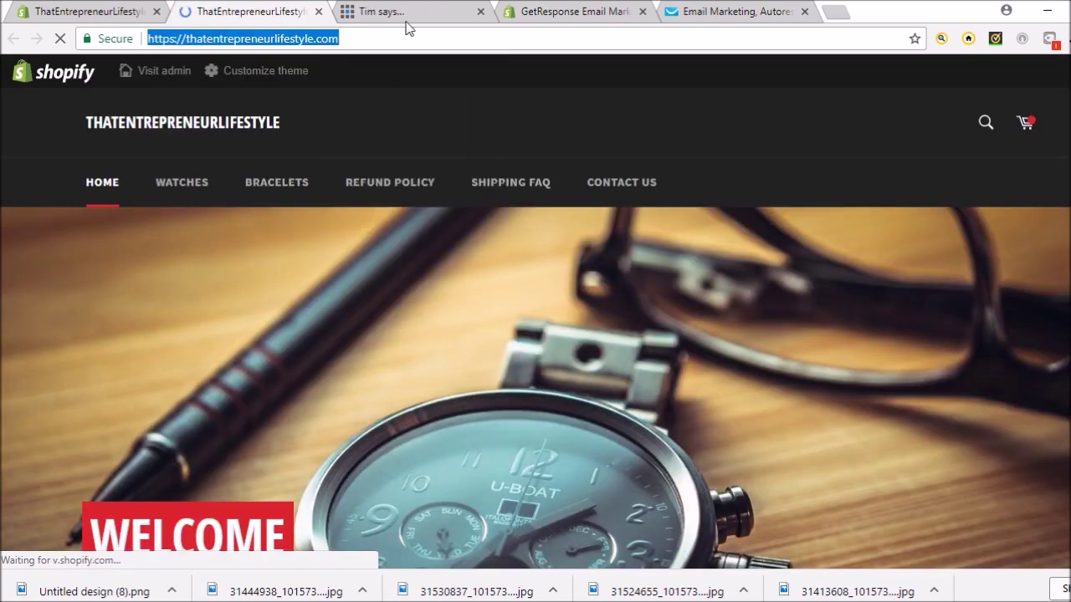
- Paste the store URL into GetResponse's Shopify Shop URL field and try Connect to Shopify
left_click(706, 16)
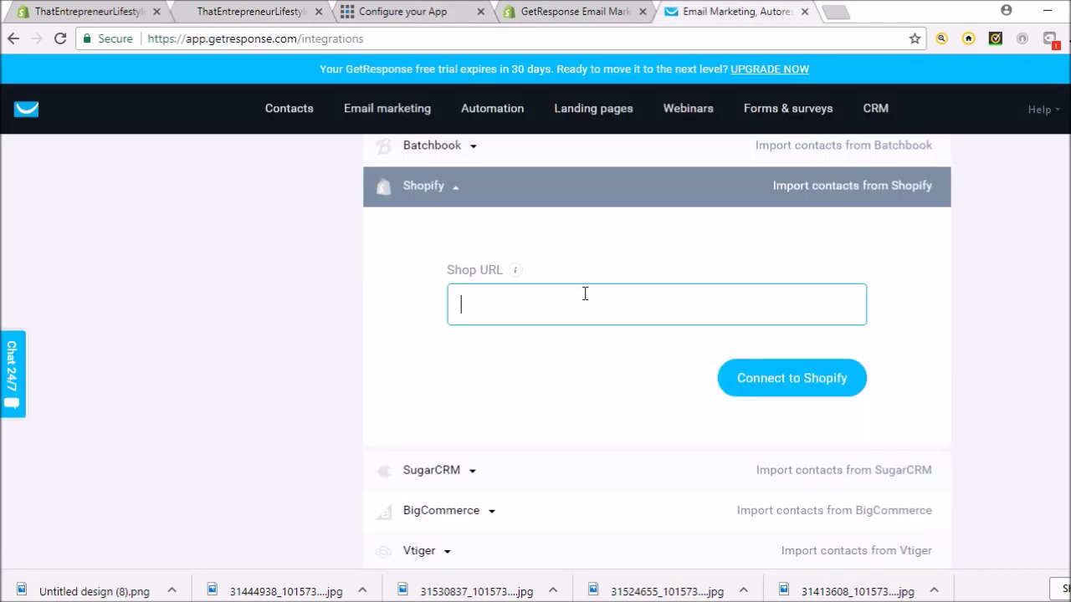
key("ctrl+v")
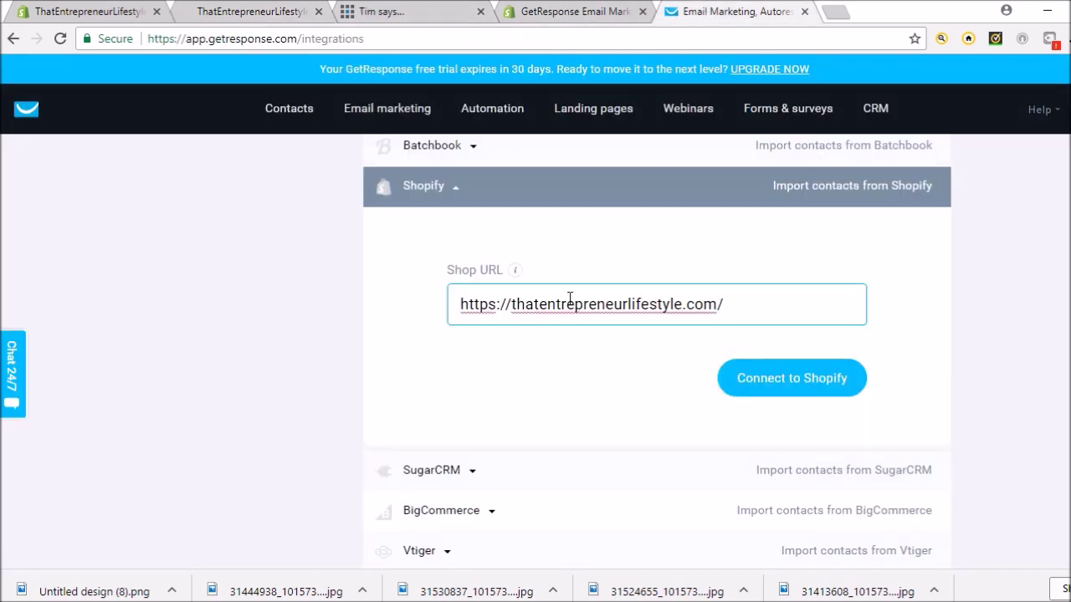
mouse_move(516, 271)
left_click(803, 386)
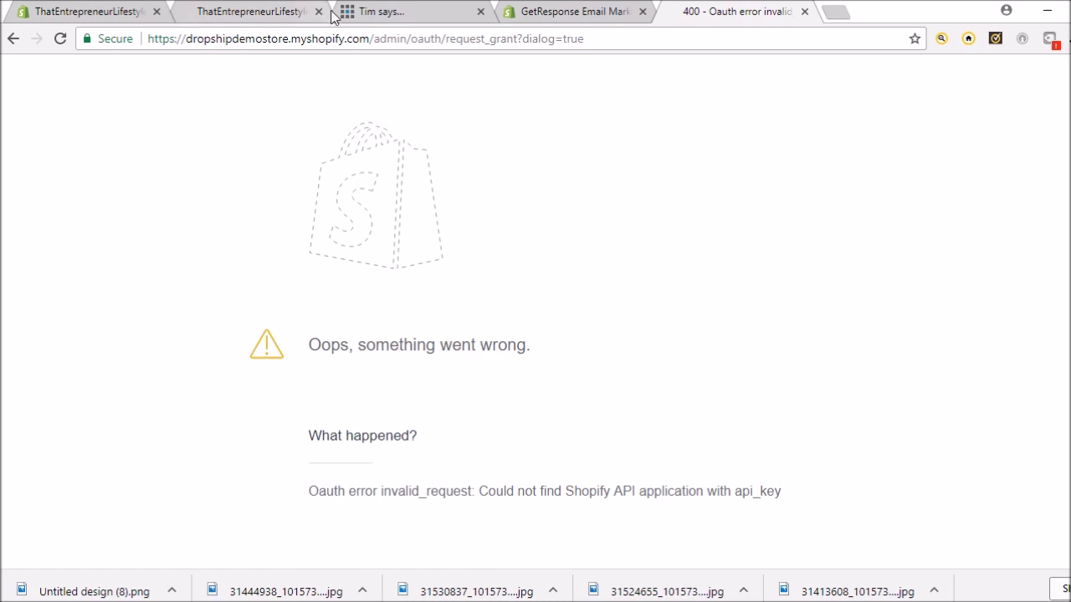
- Read through Combidesk's footer form instructions and proceed past the footer URL step
left_click(385, 12)
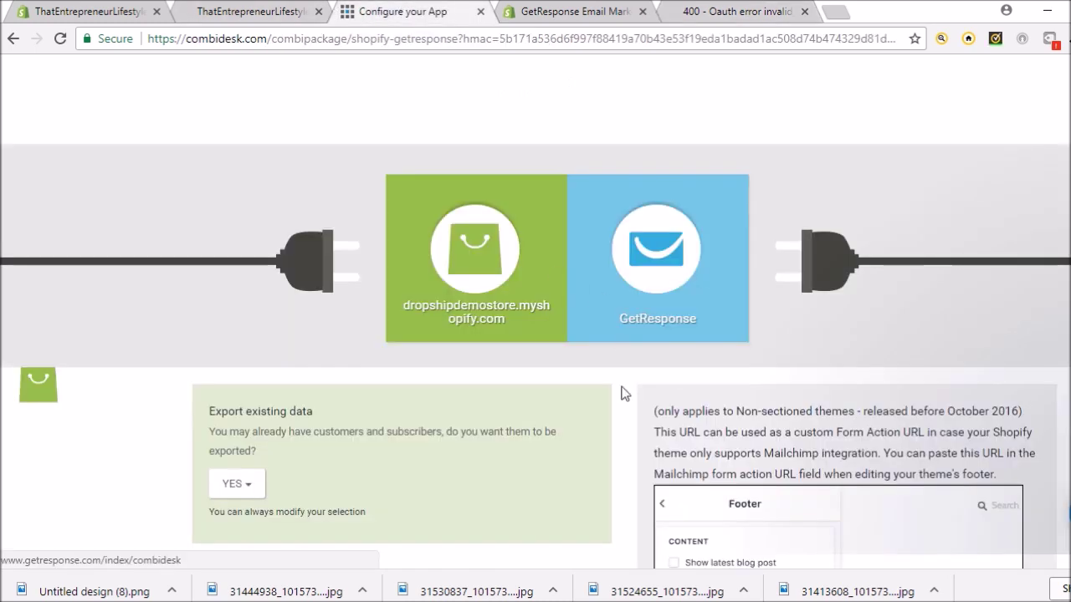
scroll(623, 398, "down", 2)
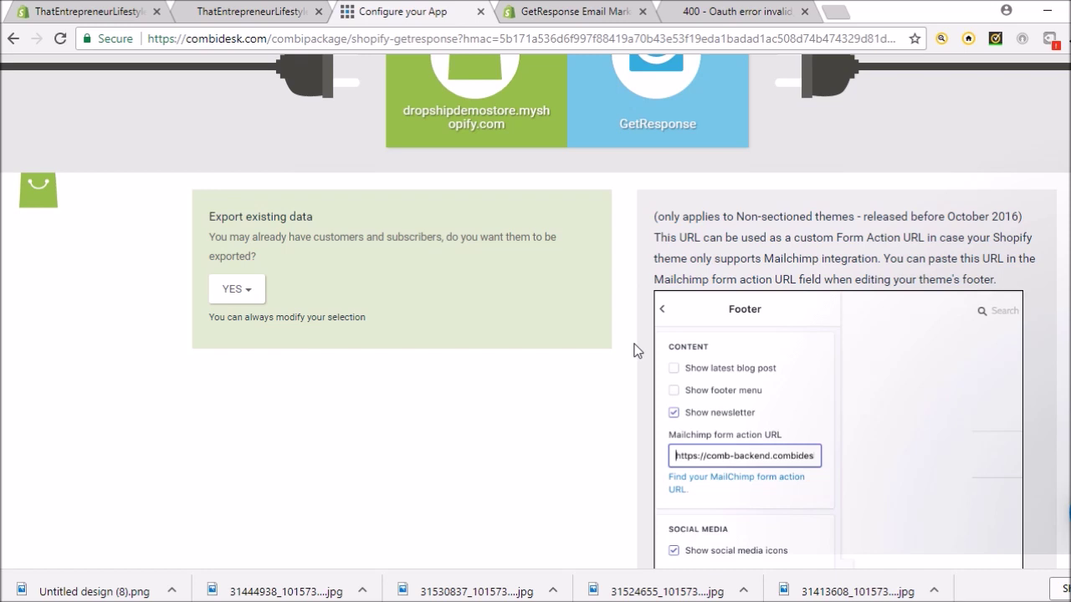
scroll(635, 267, "down", 1)
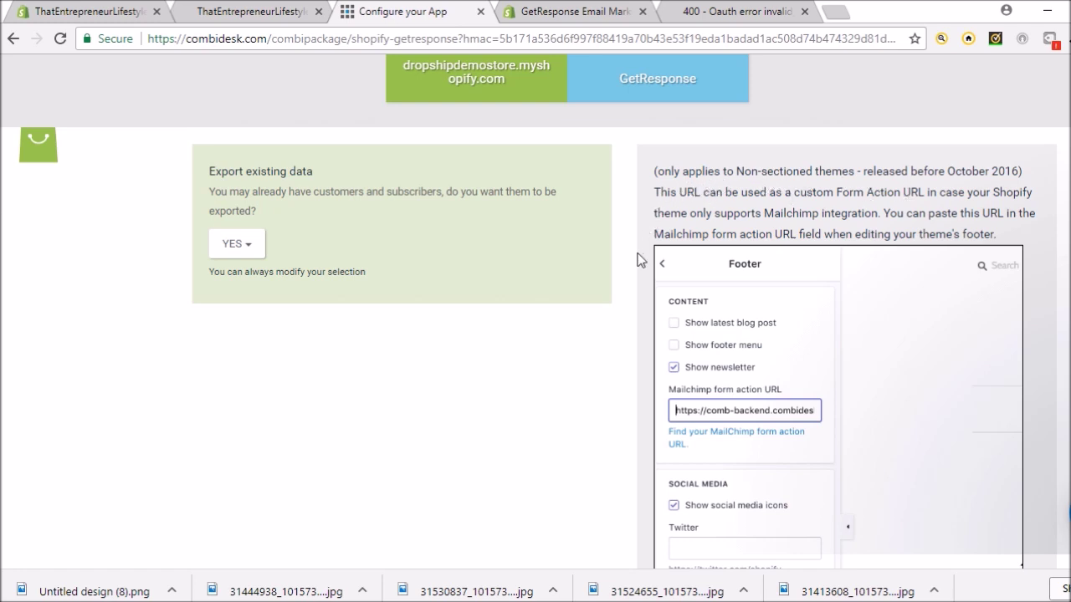
scroll(638, 259, "down", 3)
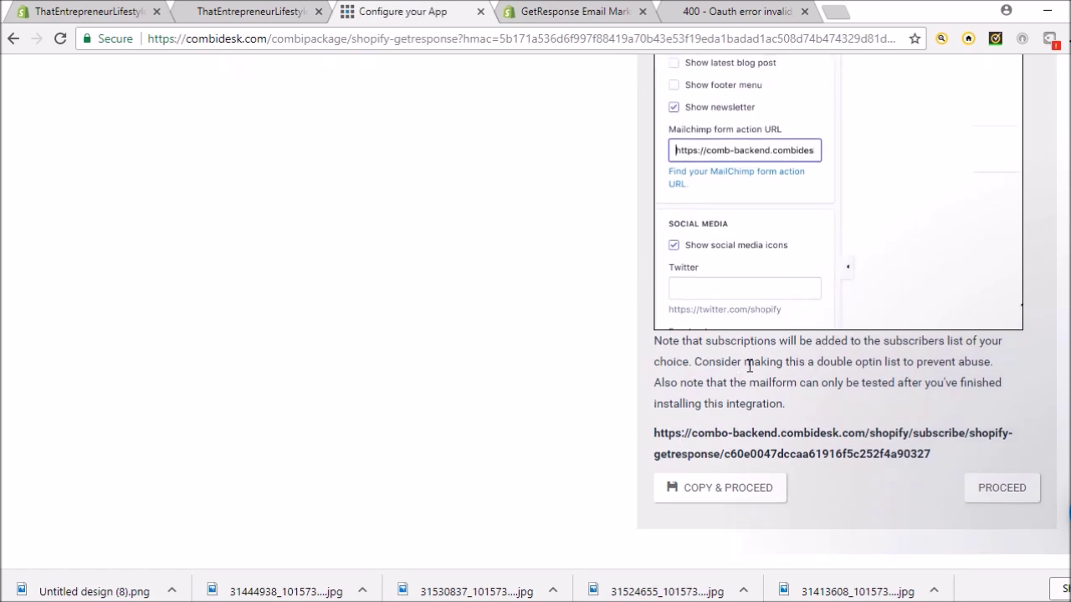
scroll(858, 338, "up", 4)
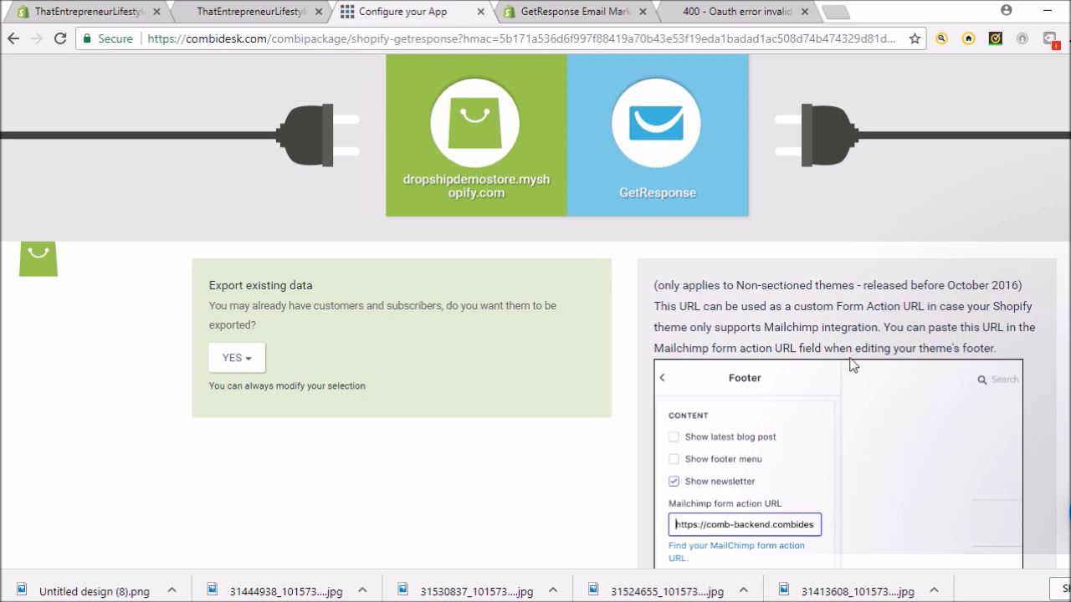
scroll(904, 351, "down", 1)
scroll(904, 351, "down", 4)
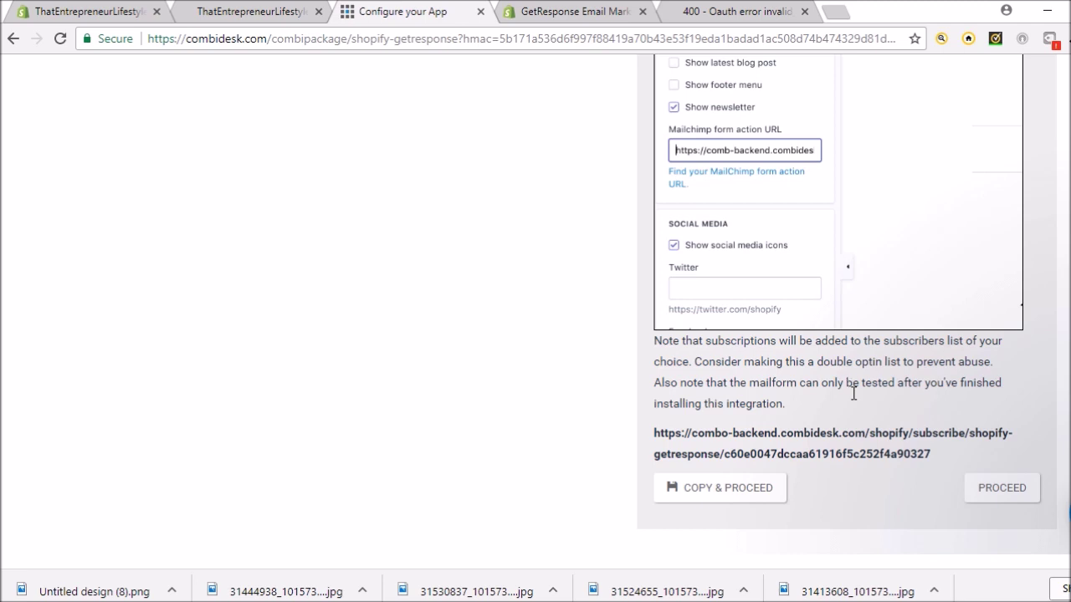
left_click(1016, 490)
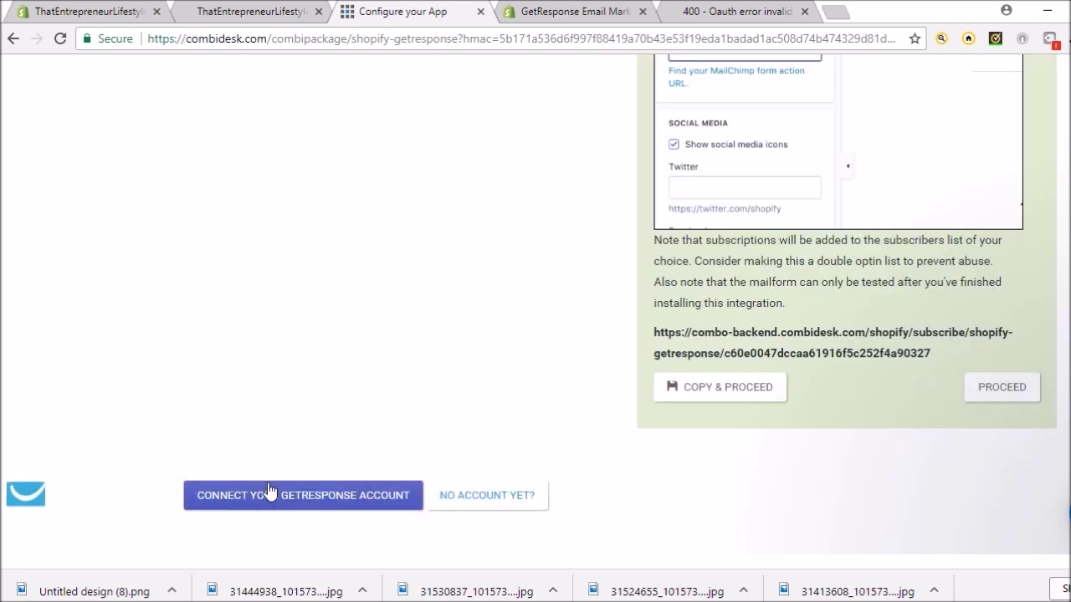
- Begin connecting a GetResponse account in Combidesk, then navigate the error tab back to GetResponse integrations
left_click(323, 499)
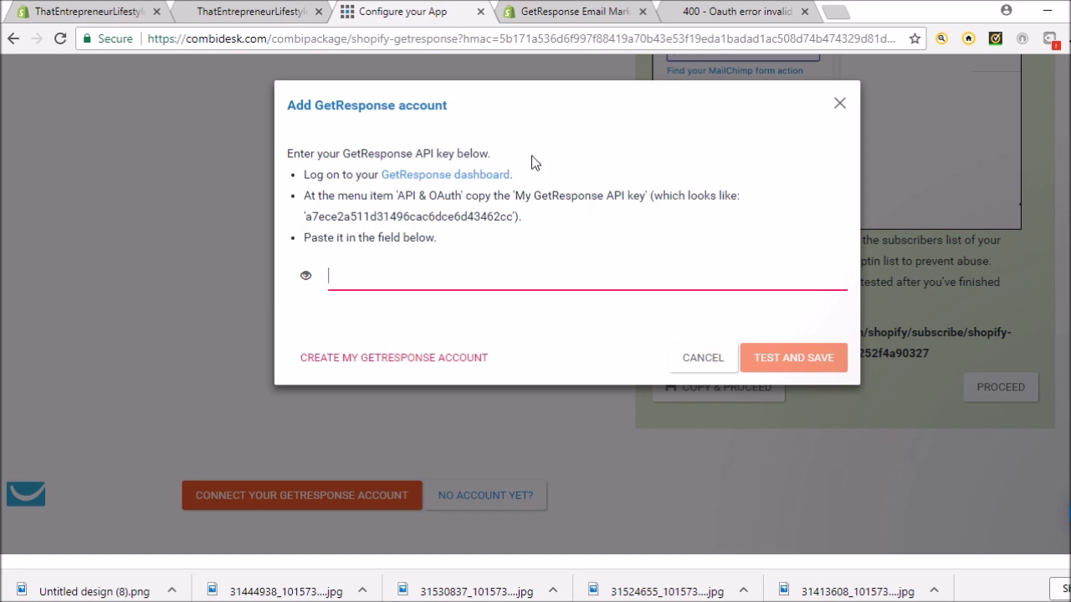
left_click(731, 8)
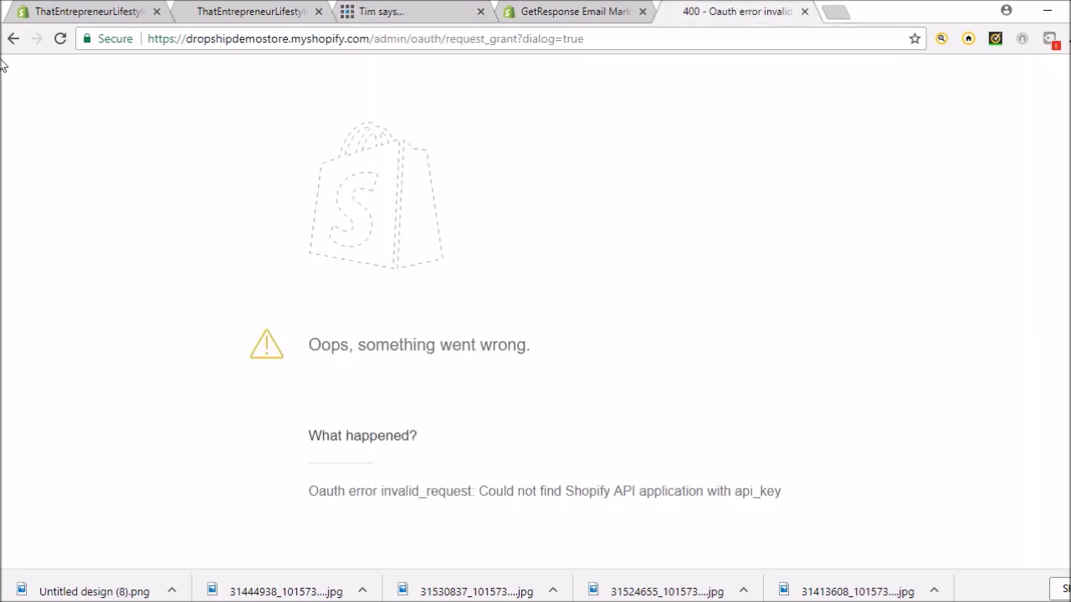
left_click(19, 40)
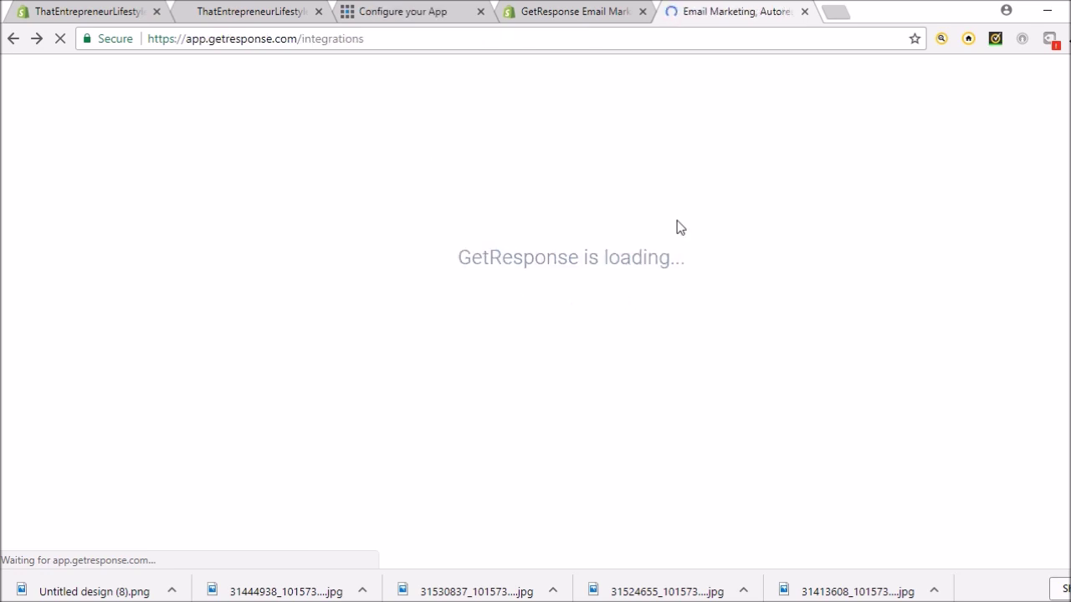
- Open GetResponse's API page and copy the Default API key
scroll(937, 201, "down", 5)
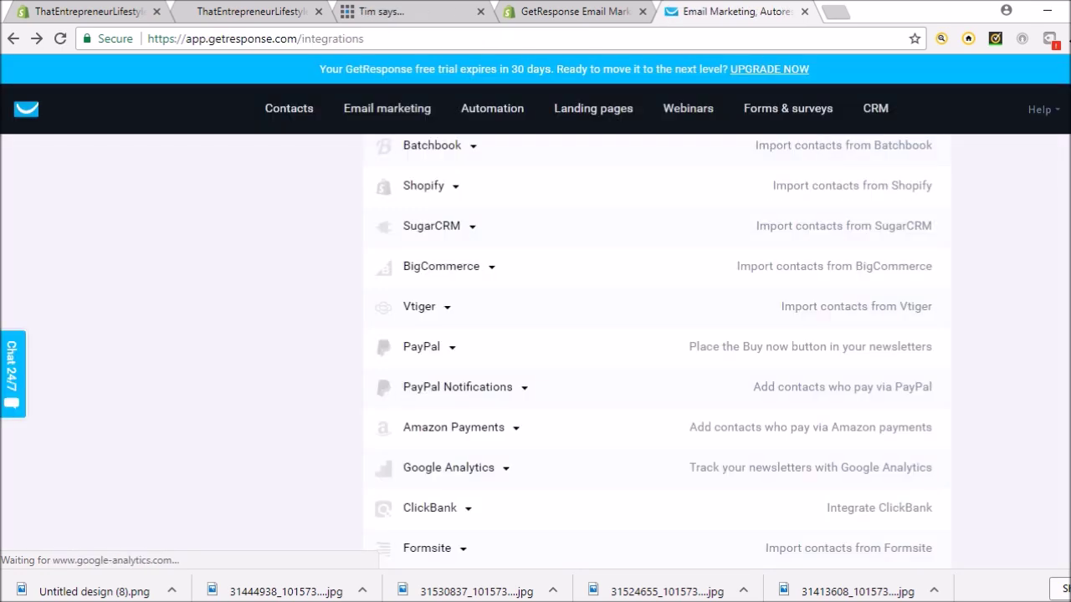
left_click(1040, 109)
left_click(1068, 112)
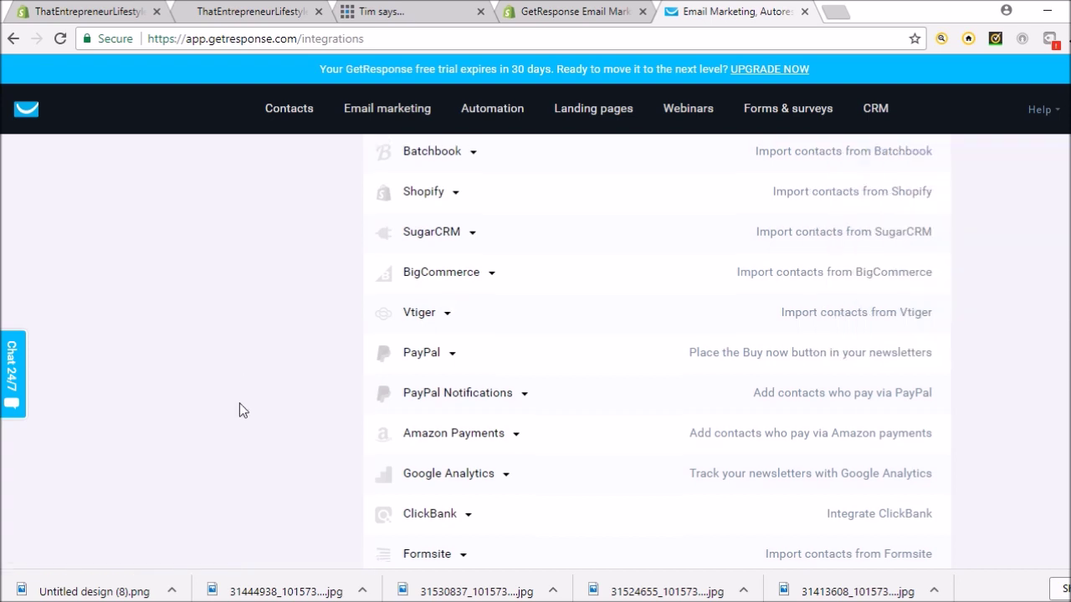
scroll(239, 404, "up", 7)
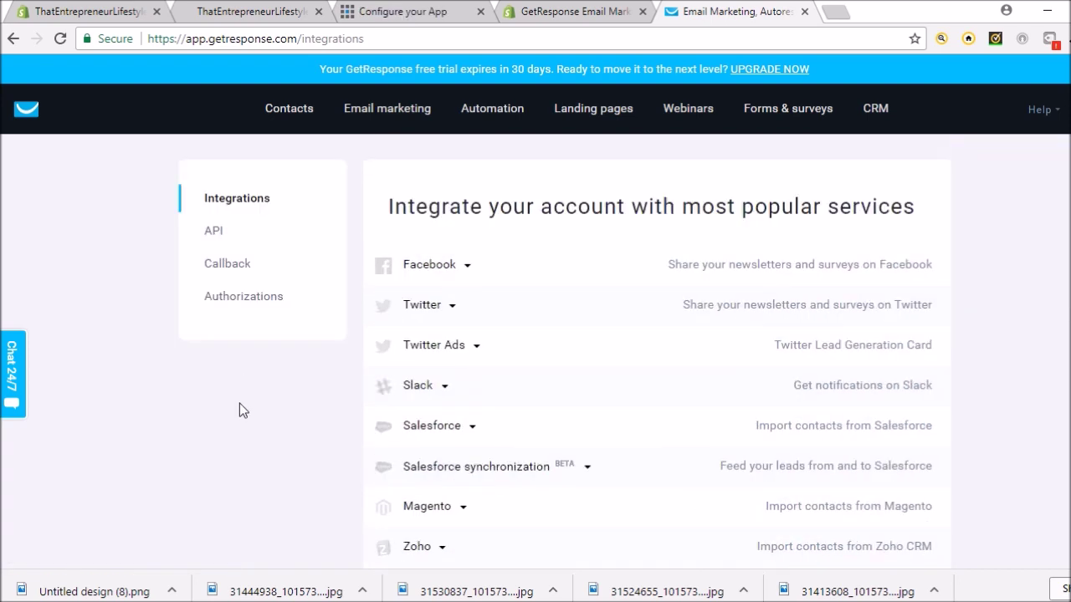
left_click(212, 236)
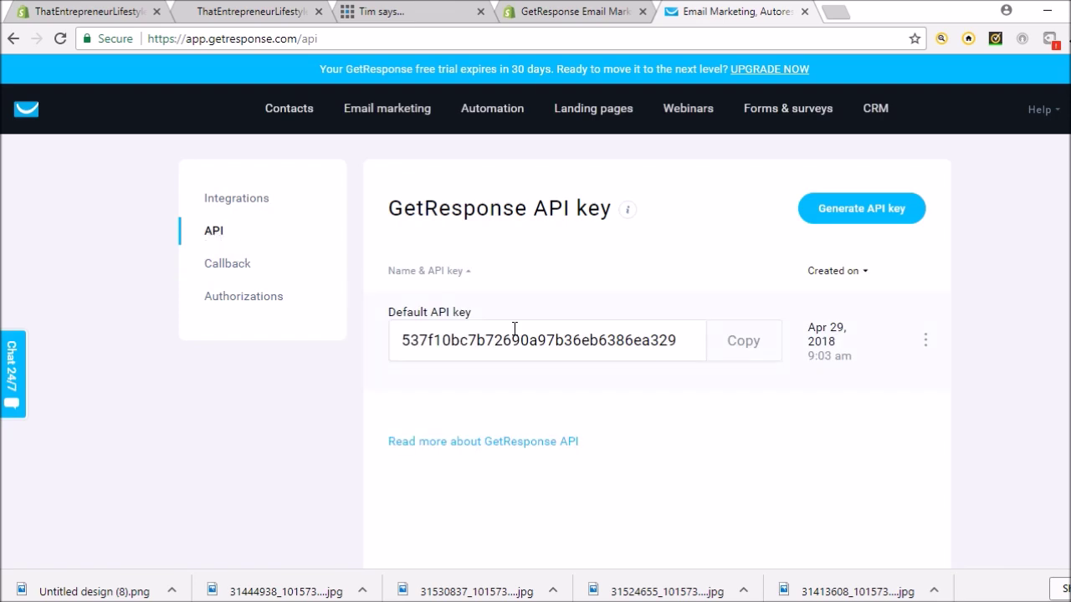
left_click(732, 345)
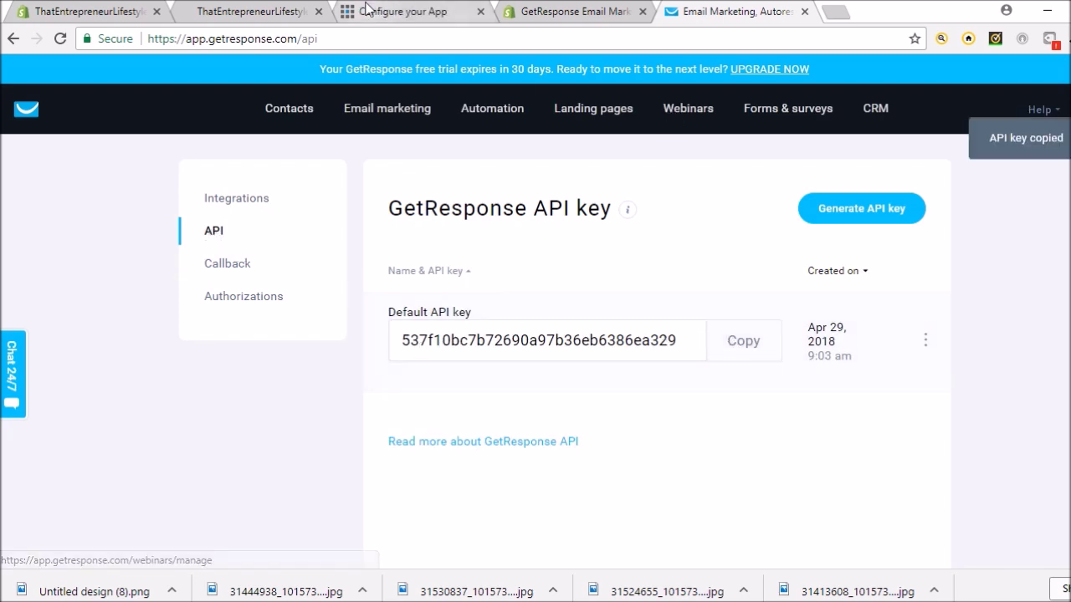
left_click(266, 8)
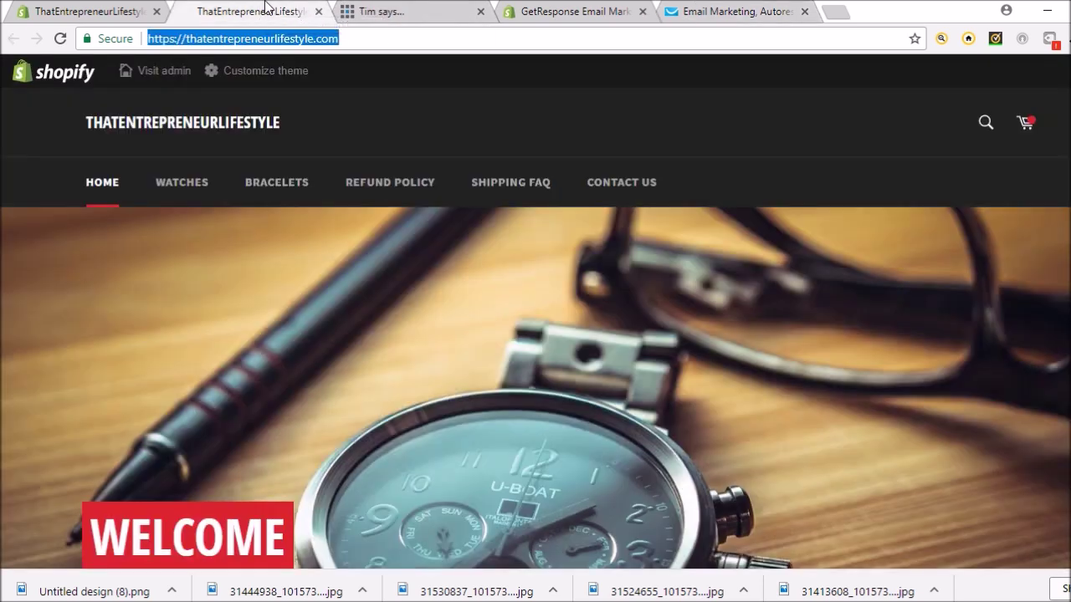
- Paste the GetResponse API key into Combidesk's Add account prompt and test and save it
left_click(545, 10)
left_click(410, 10)
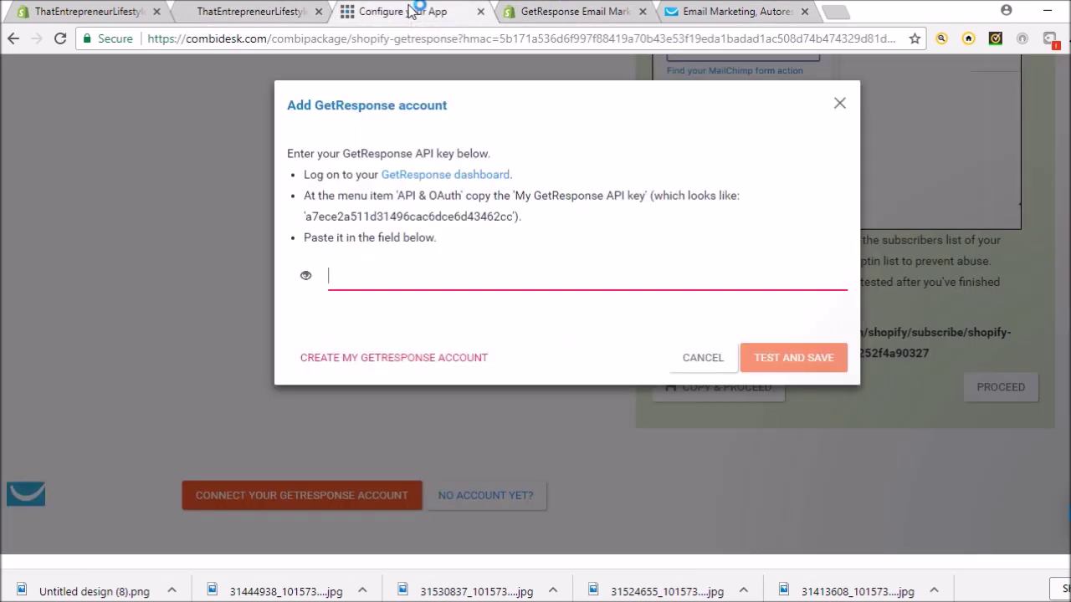
key("ctrl+v")
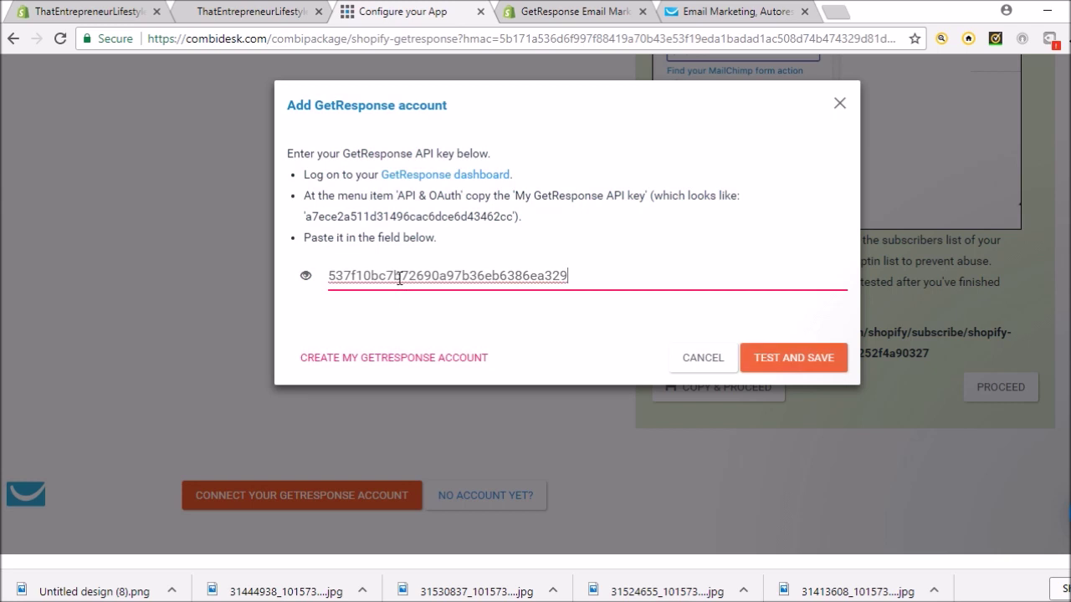
left_click(793, 373)
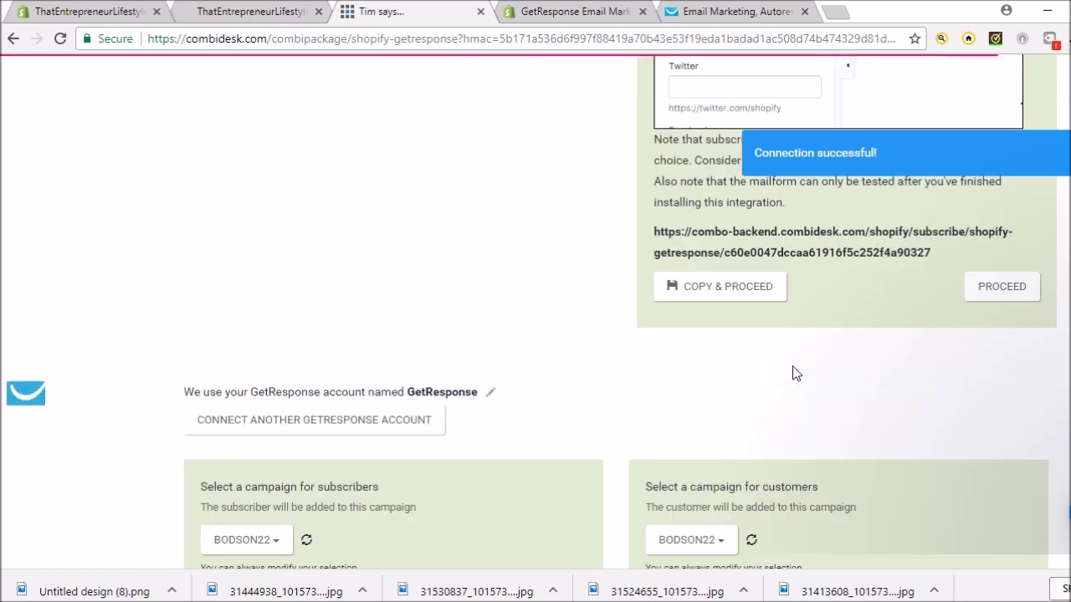
- Keep the prefilled notification e-mail and submit Finish Install
scroll(615, 318, "down", 1)
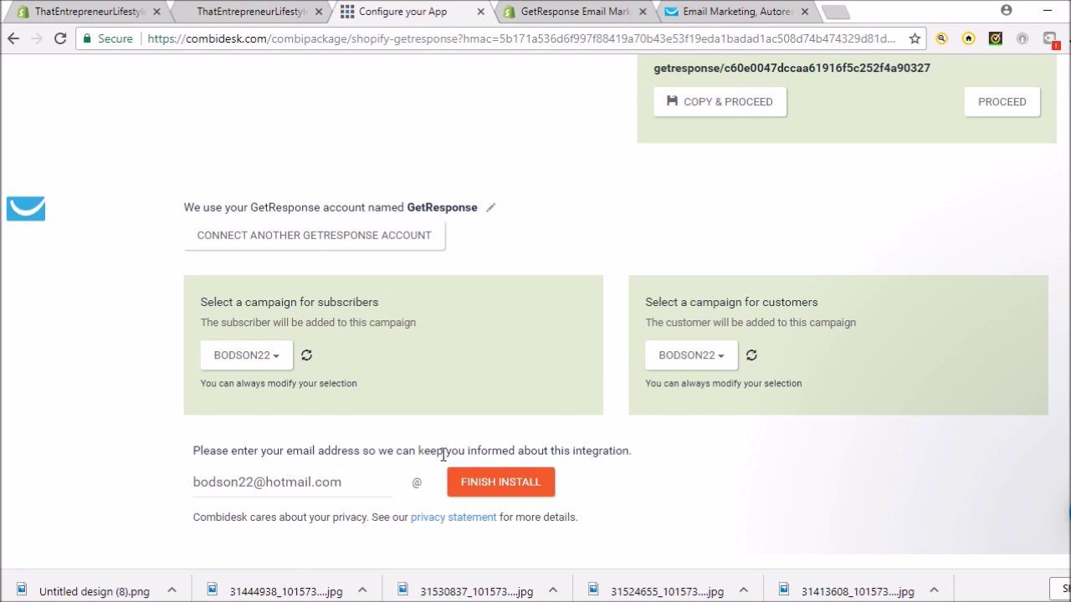
left_click(549, 488)
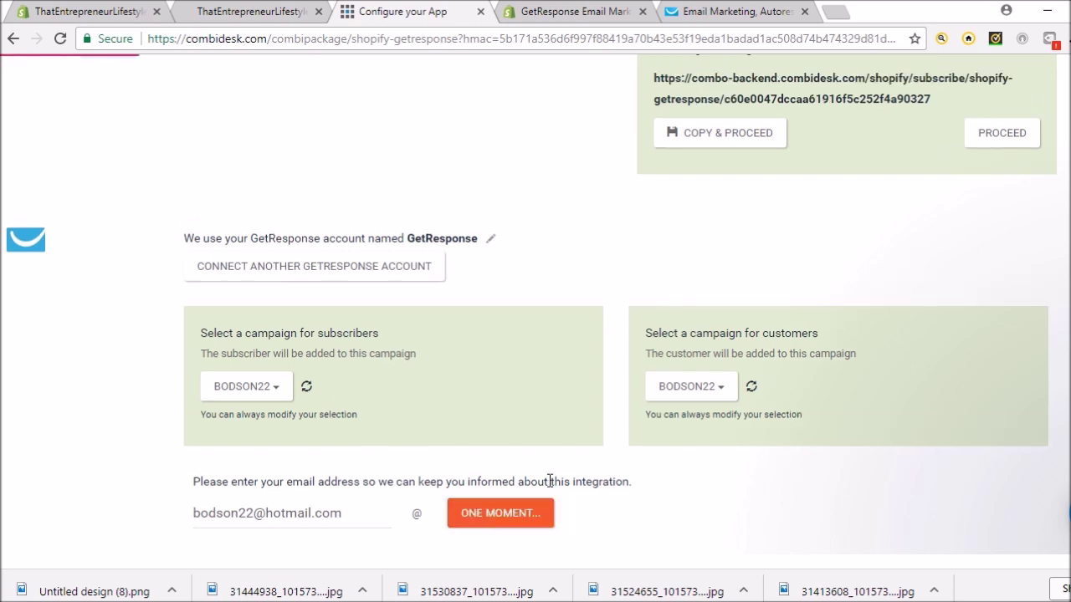